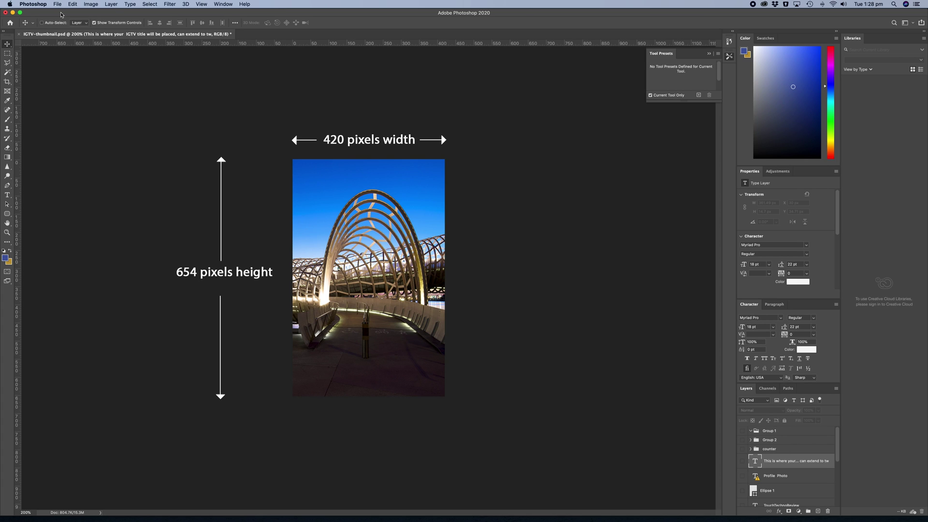
Step: Create a new blank white document 420 px wide by 654 px tall
{"action": "left_click", "coordinate": [58, 4]}
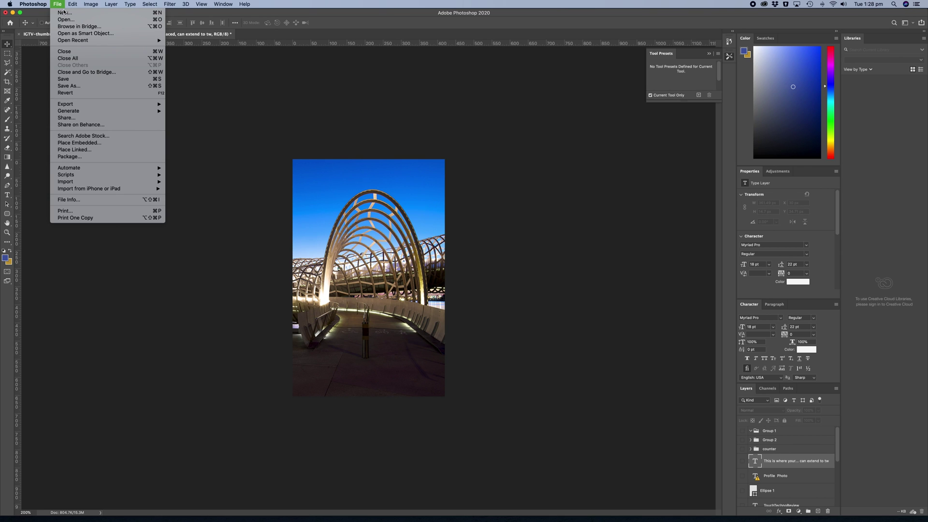
{"action": "left_click", "coordinate": [65, 13]}
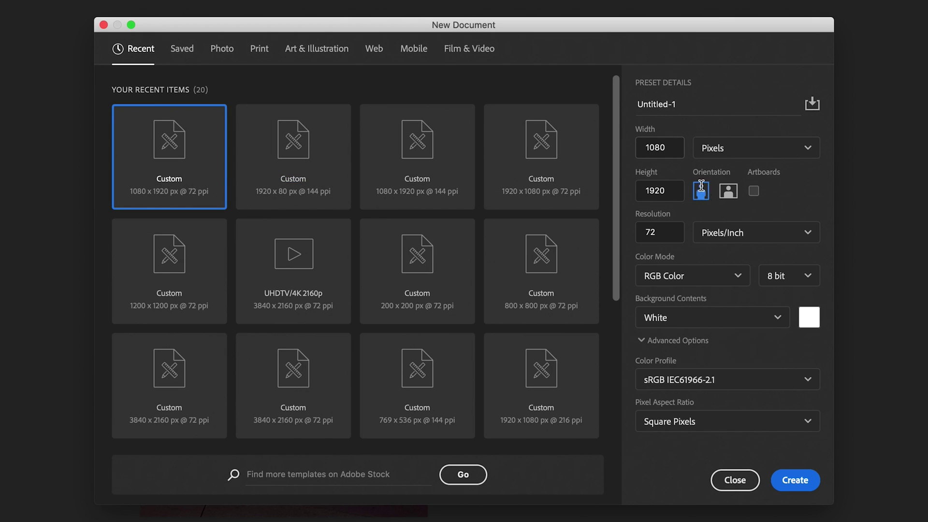
{"action": "left_click_drag", "start_coordinate": [667, 148], "coordinate": [624, 148]}
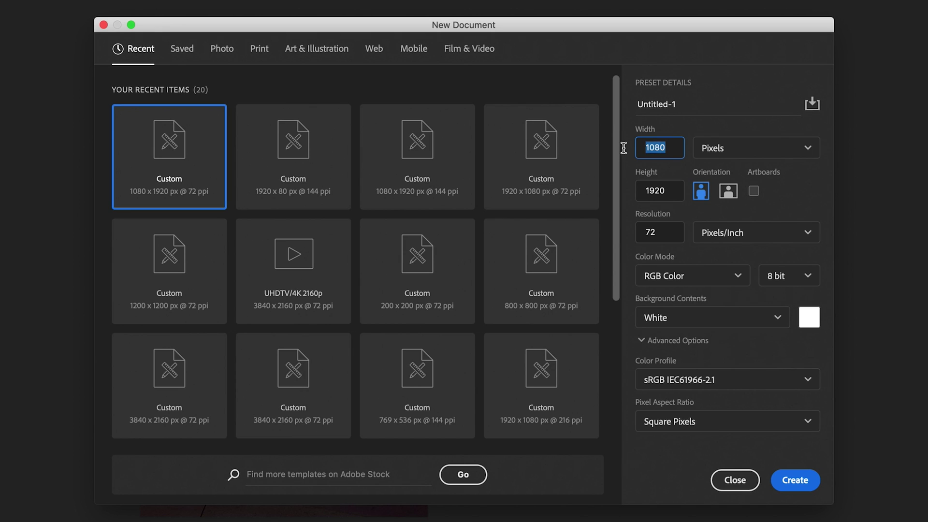
{"action": "type", "text": "420"}
{"action": "key", "text": "Tab"}
{"action": "key", "text": "Tab"}
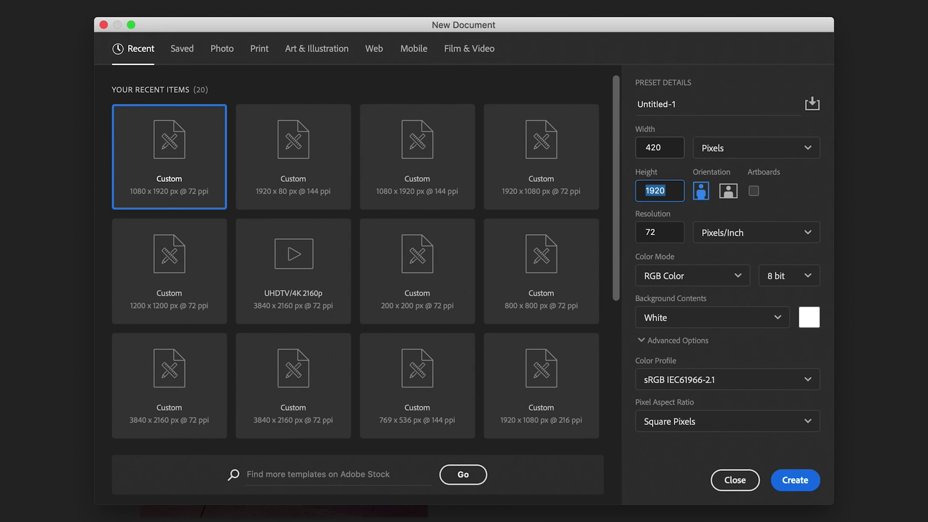
{"action": "type", "text": "654"}
{"action": "key", "text": "Return"}
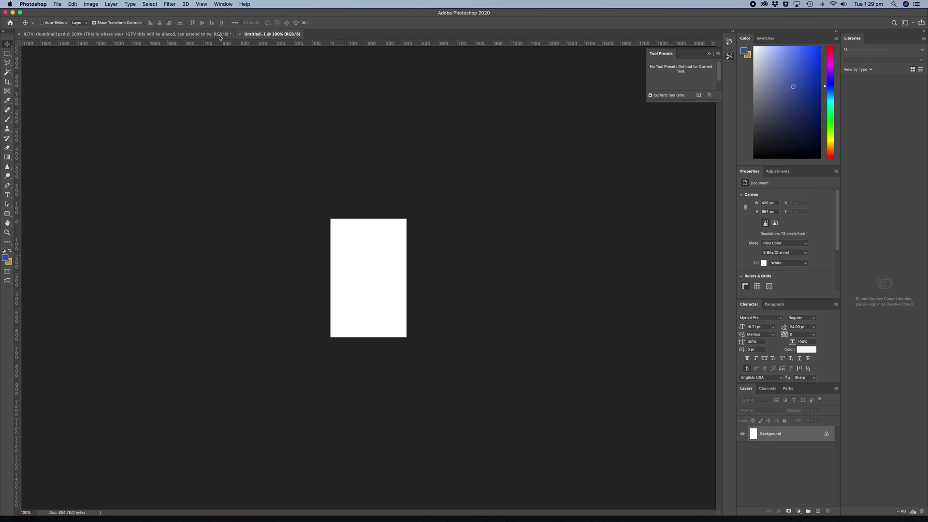
Step: Switch to the IGTV thumbnail and turn on Group 2 to reveal the TITLE SAFE AREA frame
{"action": "left_click", "coordinate": [220, 34]}
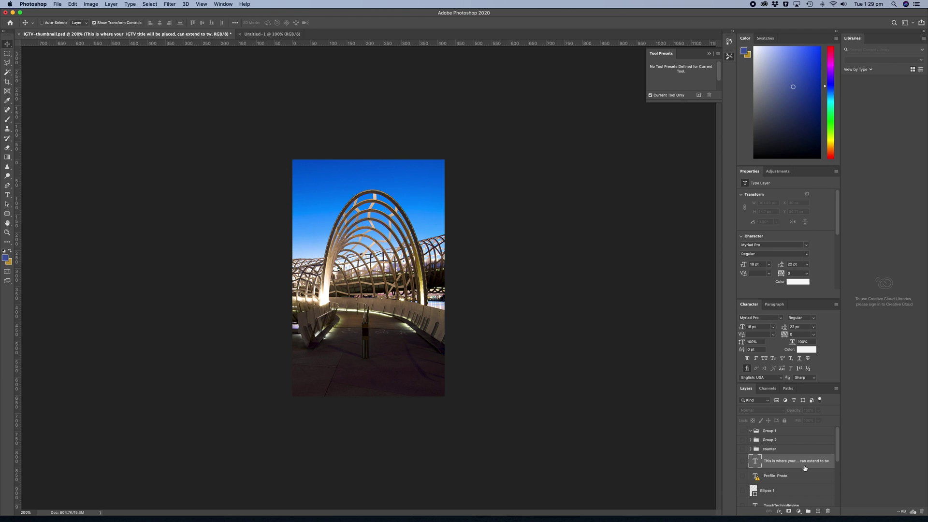
{"action": "left_click", "coordinate": [743, 441]}
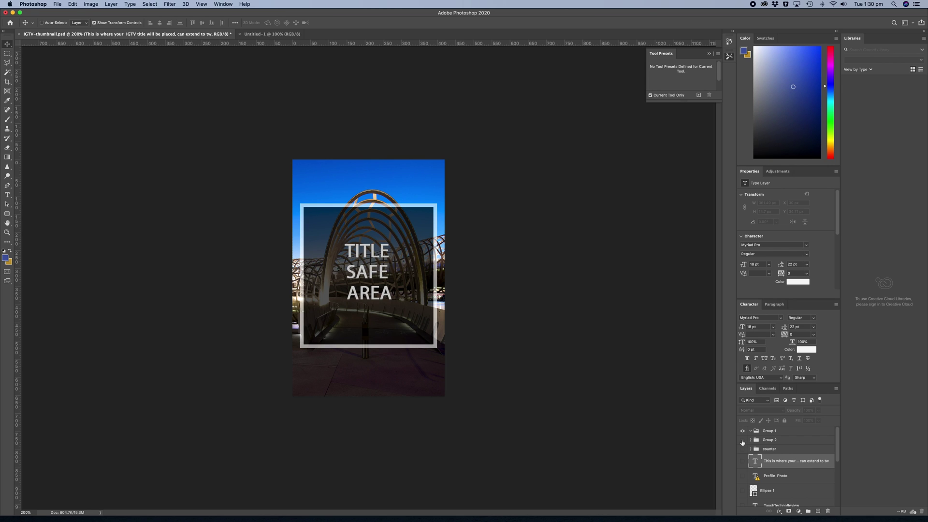
Step: Toggle Group 2 off and on, then show the guides (Cmd+;) bounding the safe box
{"action": "left_click", "coordinate": [743, 440]}
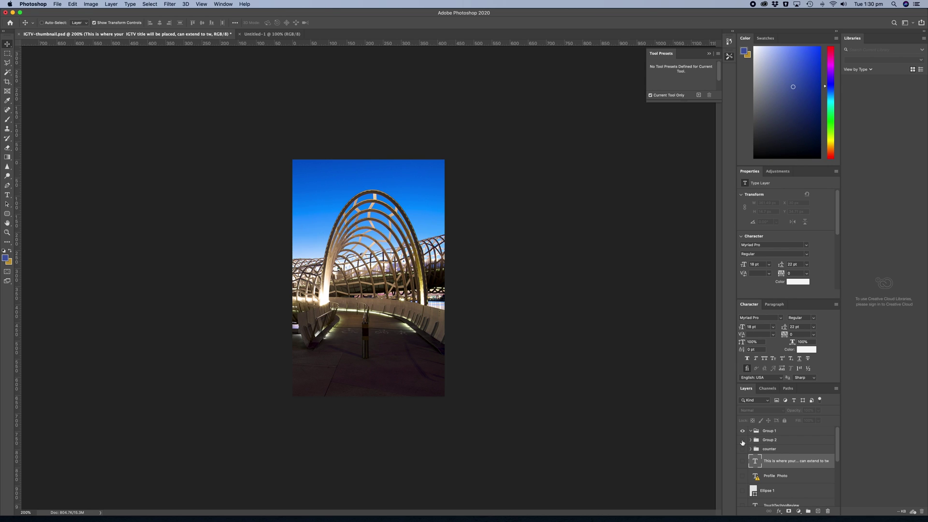
{"action": "left_click", "coordinate": [743, 440]}
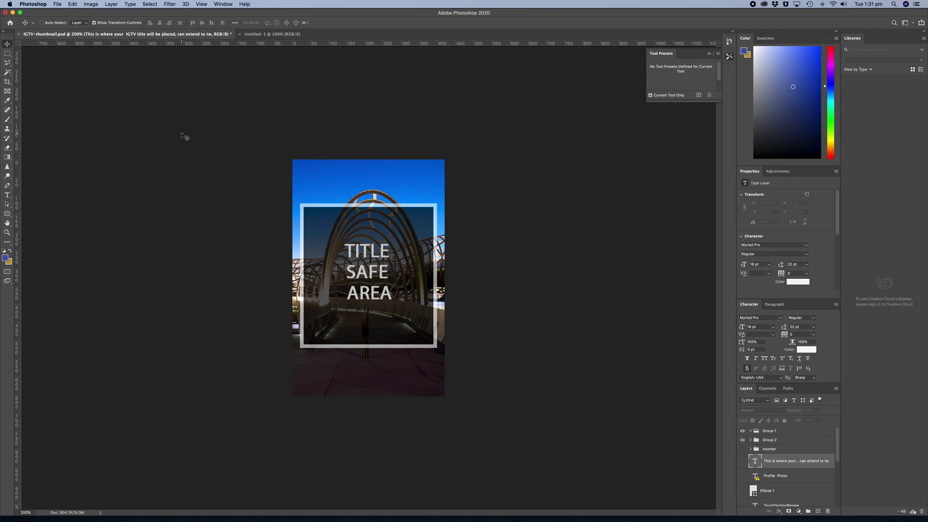
{"action": "key", "text": "super+semicolon"}
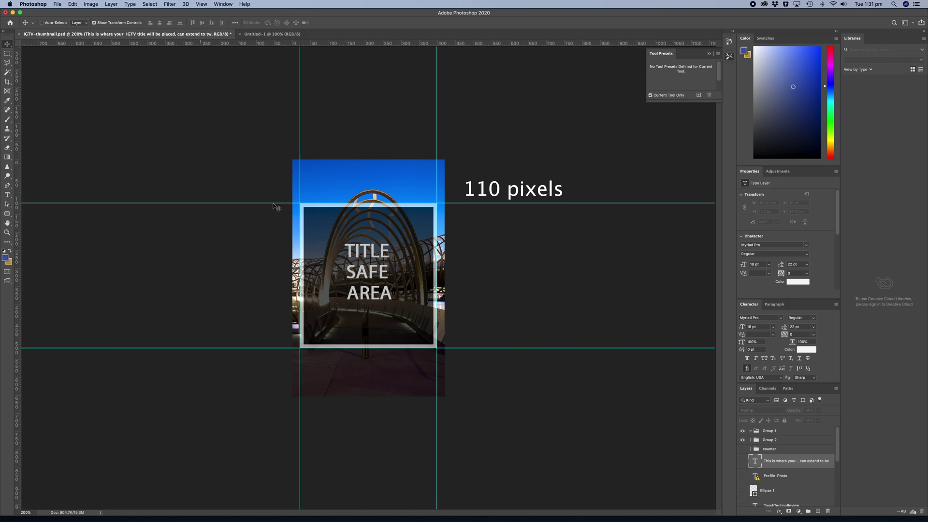
{"action": "mouse_move", "coordinate": [285, 203]}
{"action": "left_mouse_down"}
{"action": "mouse_move", "coordinate": [284, 159]}
{"action": "mouse_move", "coordinate": [284, 203]}
{"action": "left_mouse_up"}
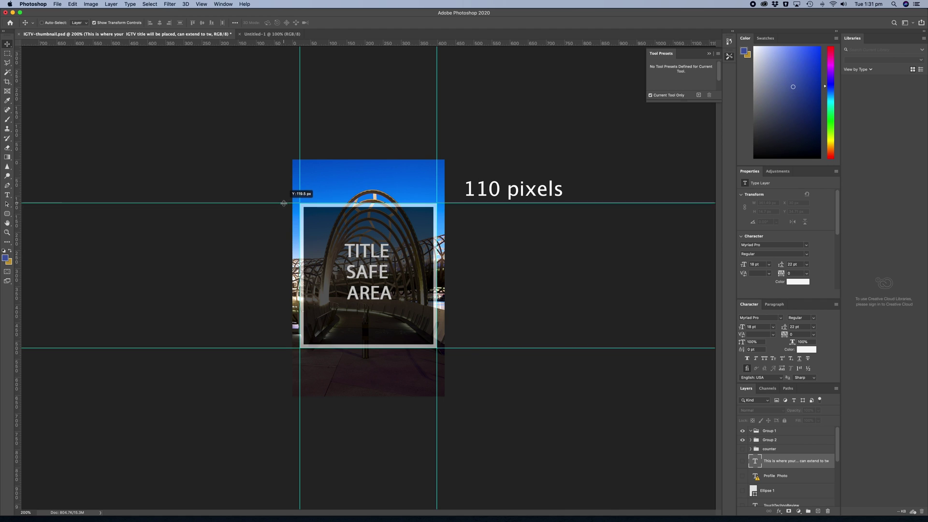
{"action": "left_click", "coordinate": [57, 4]}
{"action": "mouse_move", "coordinate": [39, 4]}
{"action": "mouse_move", "coordinate": [43, 26]}
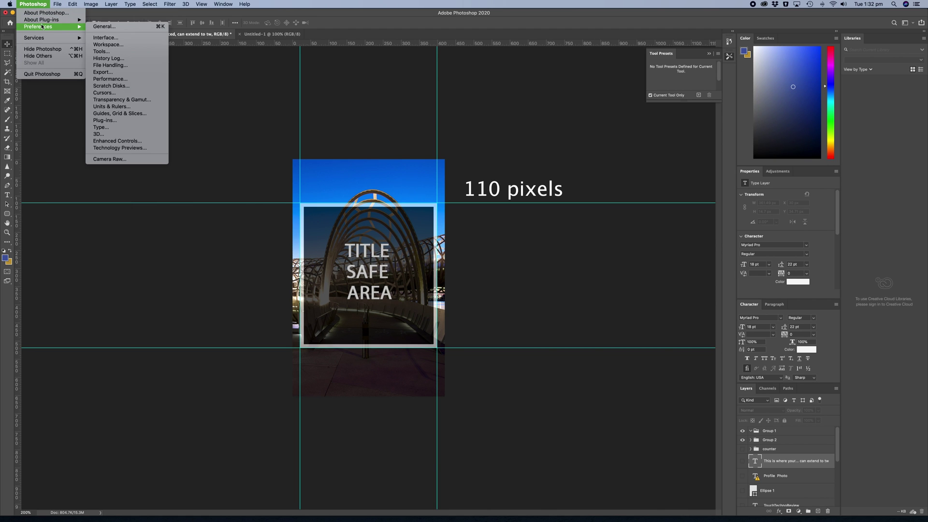
{"action": "left_click", "coordinate": [107, 103]}
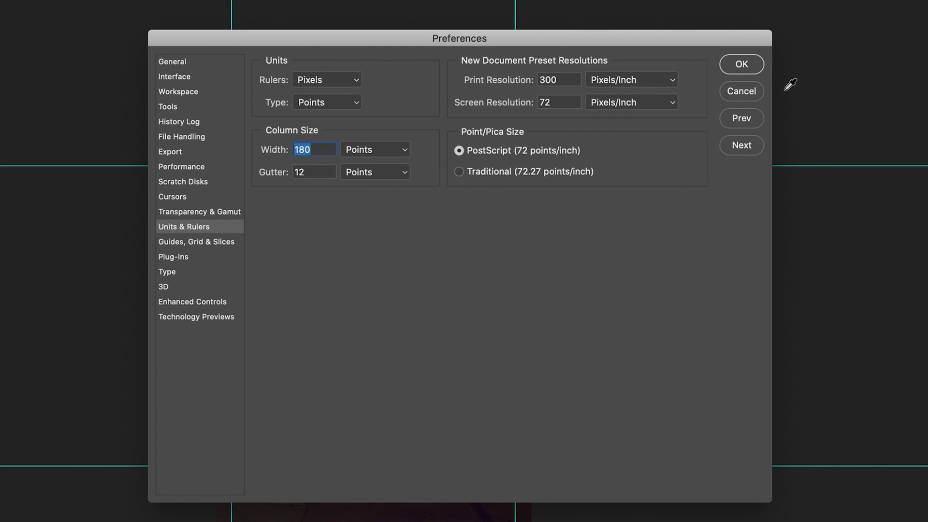
{"action": "left_click", "coordinate": [337, 82]}
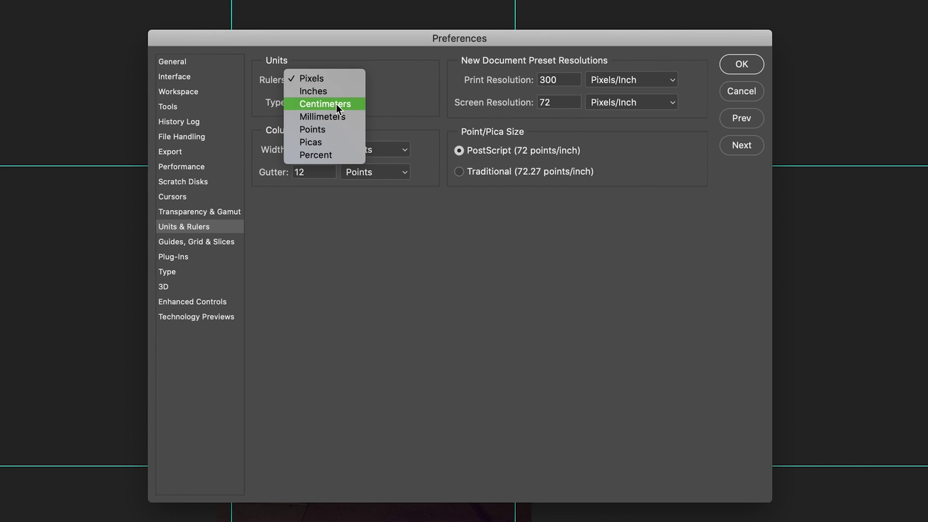
{"action": "left_click", "coordinate": [329, 77]}
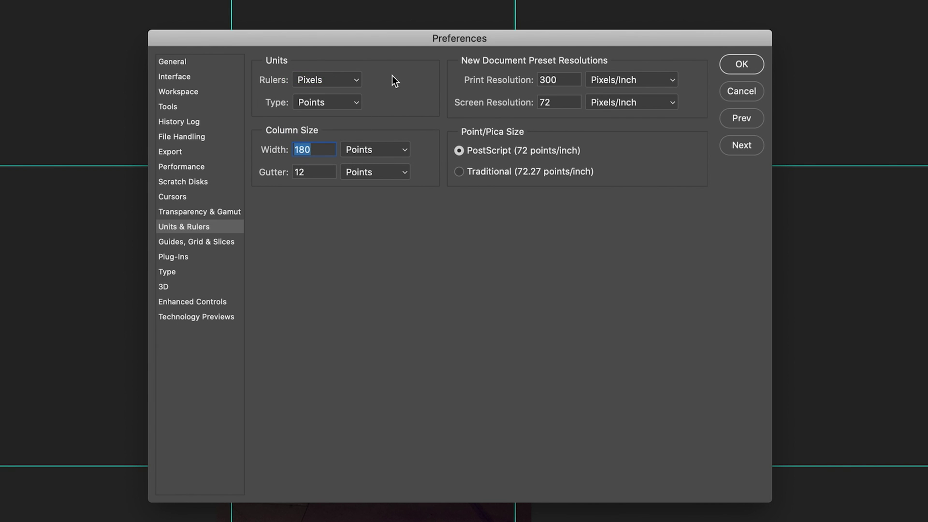
{"action": "key", "text": "Return"}
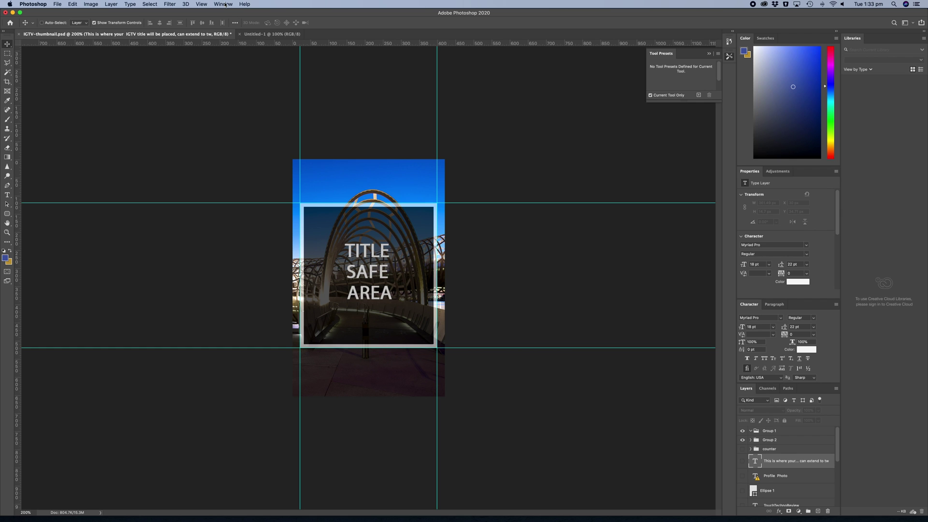
Step: Drag horizontal guides to 110 and 530 px and move the TITLE SAFE AREA text inside the box
{"action": "left_click", "coordinate": [201, 3]}
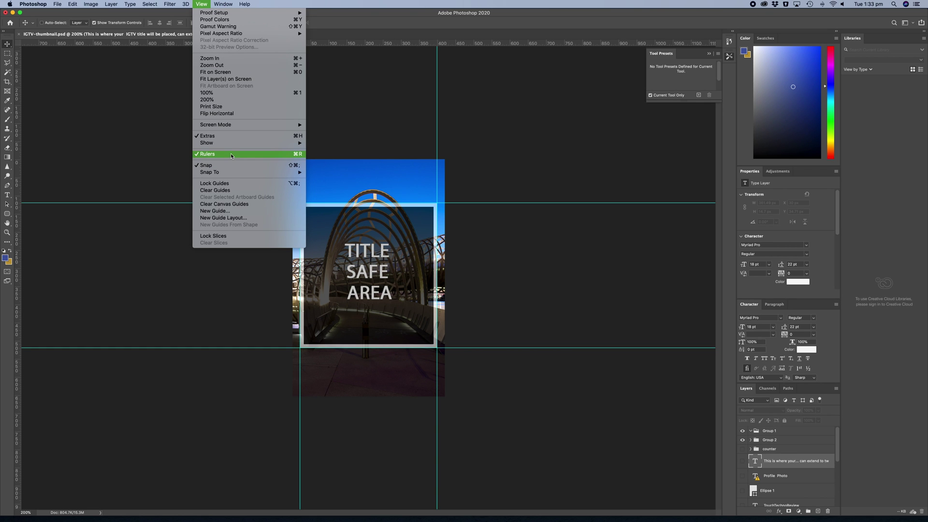
{"action": "left_click", "coordinate": [203, 3]}
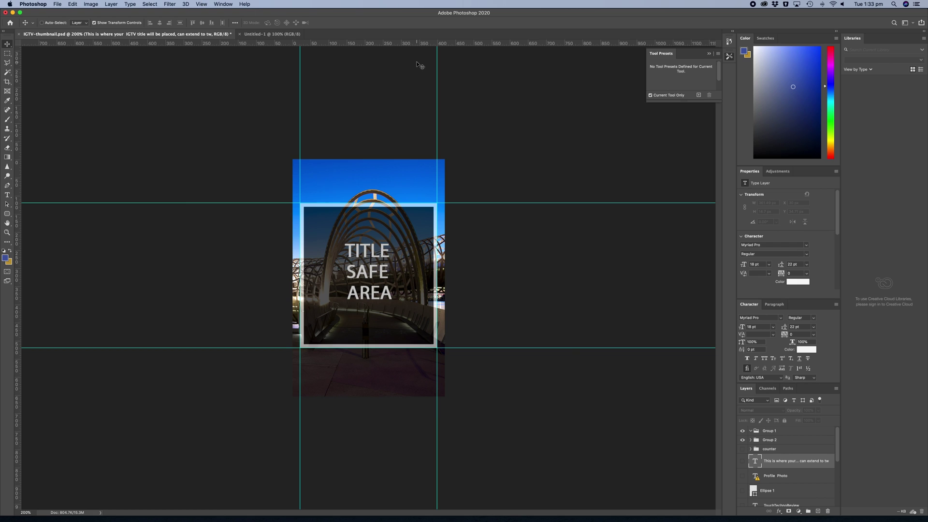
{"action": "left_click_drag", "start_coordinate": [412, 43], "coordinate": [332, 203]}
{"action": "left_click_drag", "start_coordinate": [346, 43], "coordinate": [345, 348]}
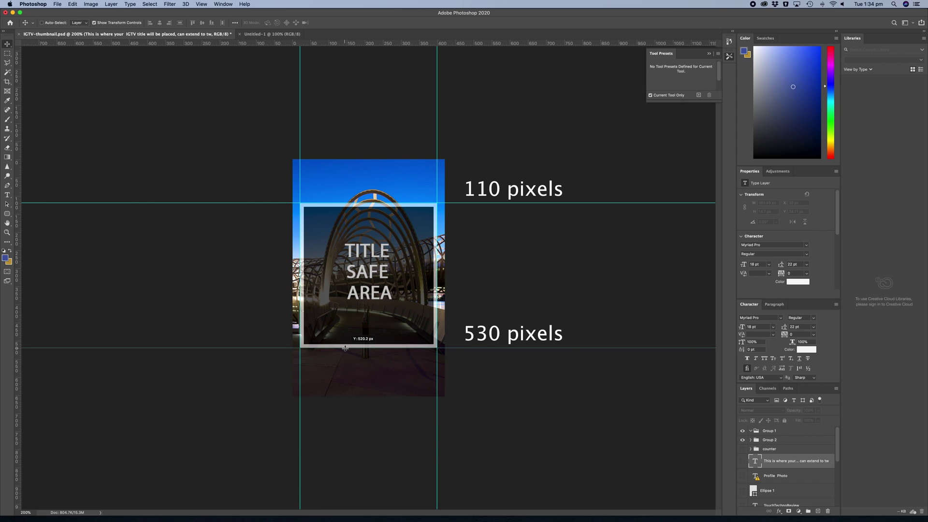
{"action": "left_click_drag", "start_coordinate": [346, 348], "coordinate": [346, 348]}
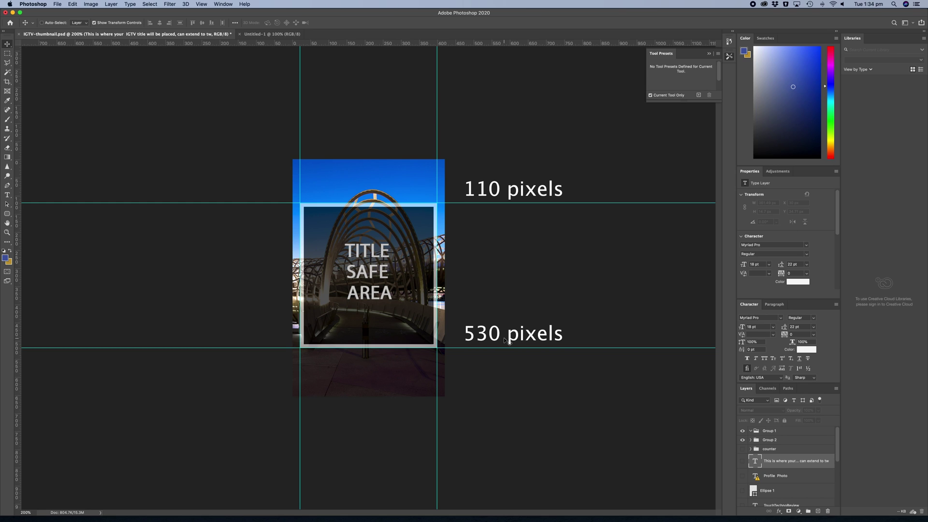
{"action": "mouse_move", "coordinate": [375, 254]}
{"action": "left_mouse_down"}
{"action": "mouse_move", "coordinate": [333, 219]}
{"action": "mouse_move", "coordinate": [340, 227]}
{"action": "mouse_move", "coordinate": [409, 228]}
{"action": "mouse_move", "coordinate": [408, 294]}
{"action": "mouse_move", "coordinate": [325, 295]}
{"action": "mouse_move", "coordinate": [371, 263]}
{"action": "left_mouse_up"}
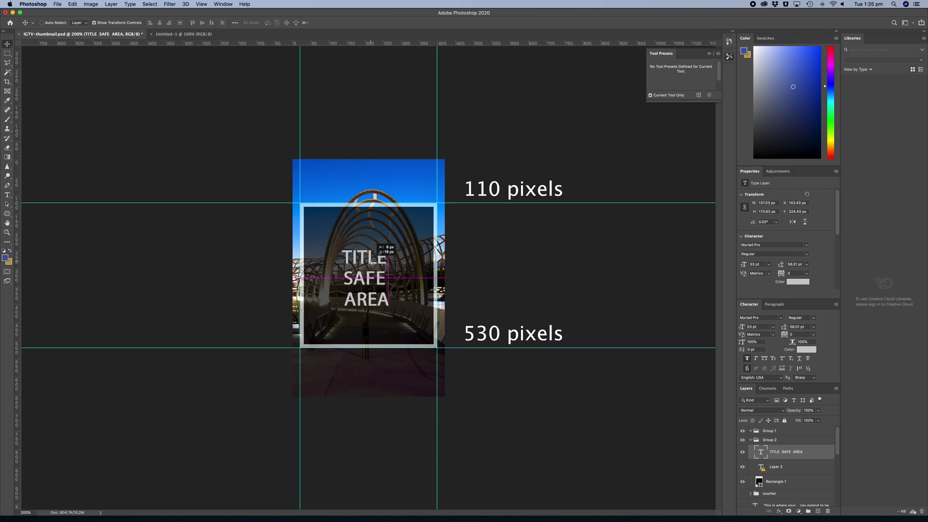
Step: Turn on the counter layer to show the 7:30 progress bar across the thumbnail top
{"action": "left_click", "coordinate": [743, 449]}
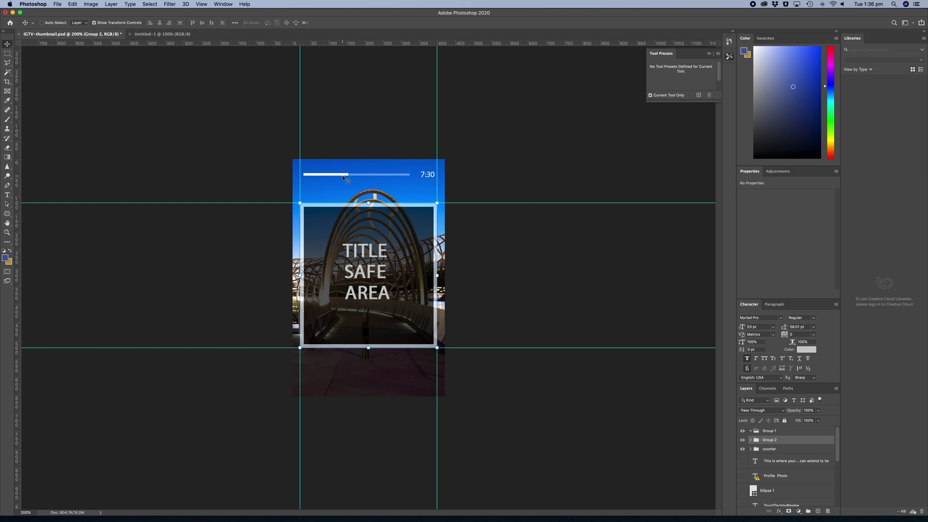
Step: Make the 'This is where your IGTV title…' placeholder caption layer visible
{"action": "left_click", "coordinate": [743, 461]}
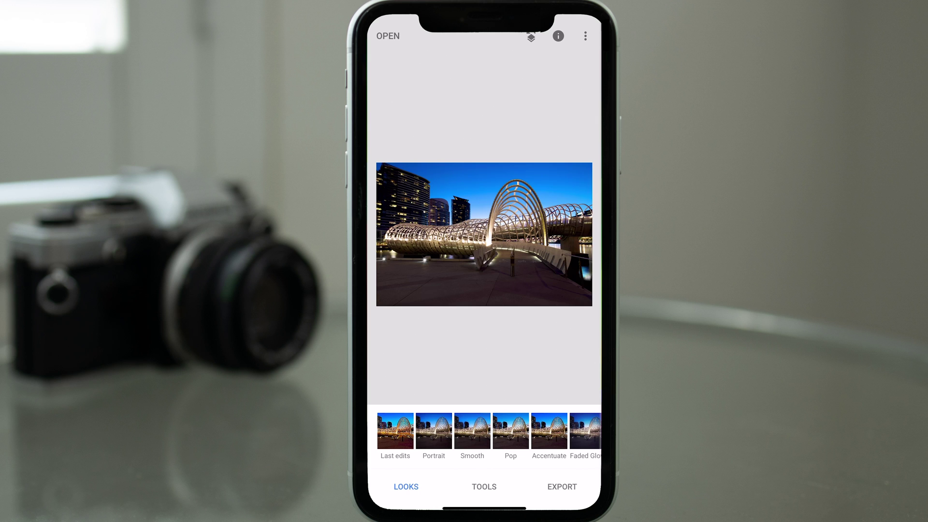
Step: Crop the bridge photo in Snapseed to a tall portrait frame centred on the main arch
{"action": "left_click", "coordinate": [484, 486]}
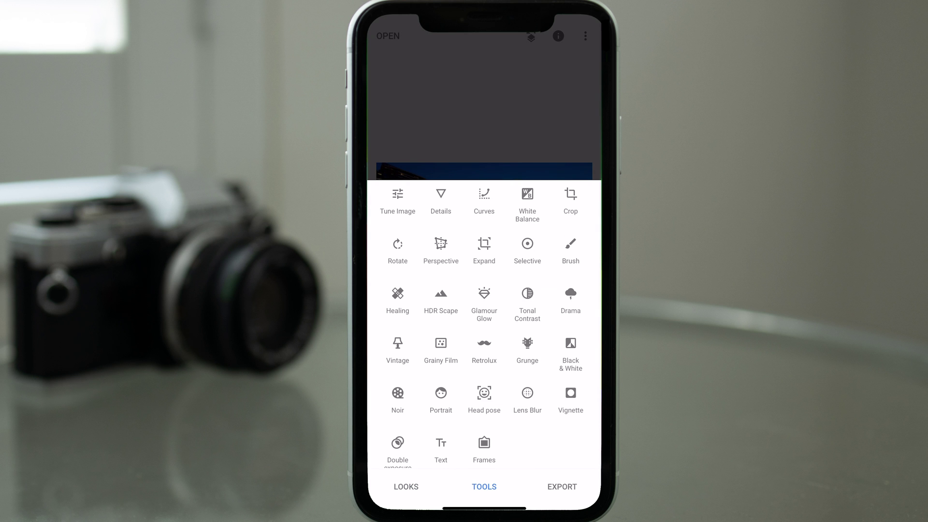
{"action": "left_click", "coordinate": [571, 203]}
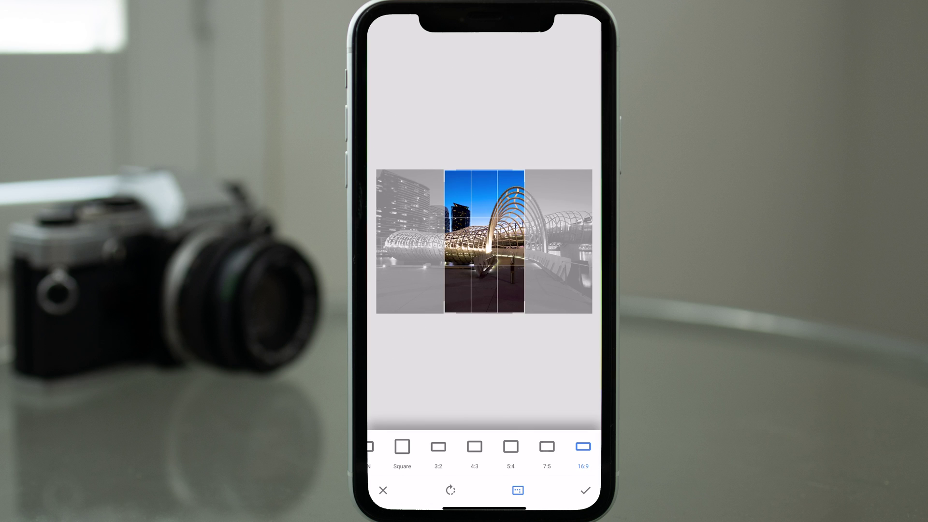
{"action": "left_click_drag", "start_coordinate": [484, 242], "coordinate": [517, 242]}
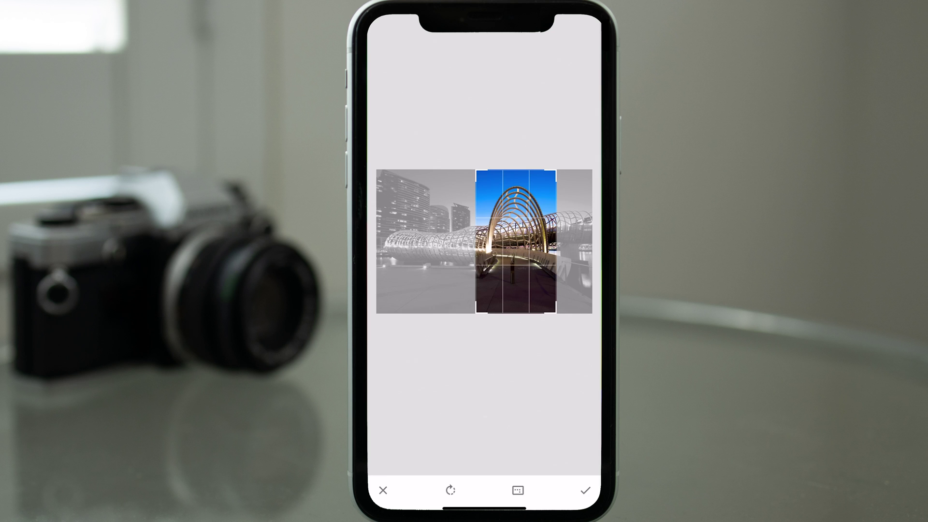
{"action": "left_click", "coordinate": [585, 490]}
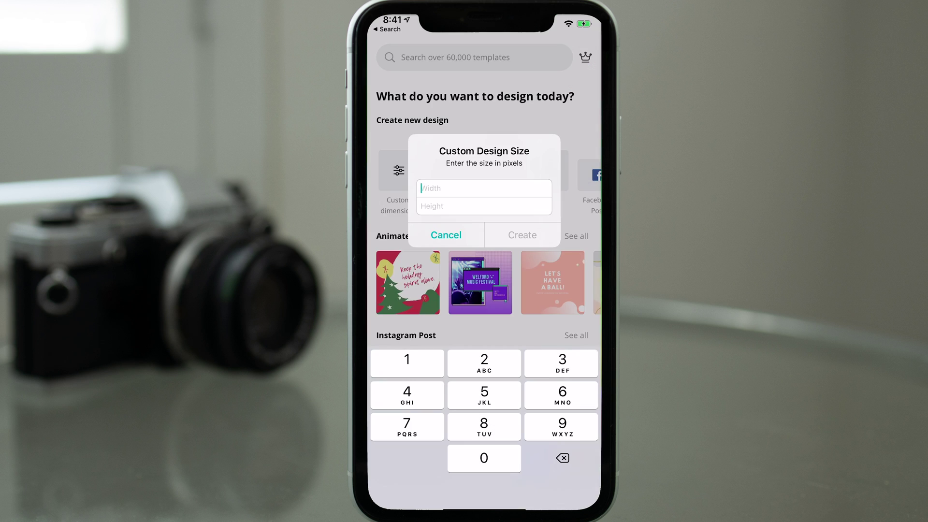
Step: Enter 427 for the custom design size and close the design options panel
{"action": "type", "text": "427"}
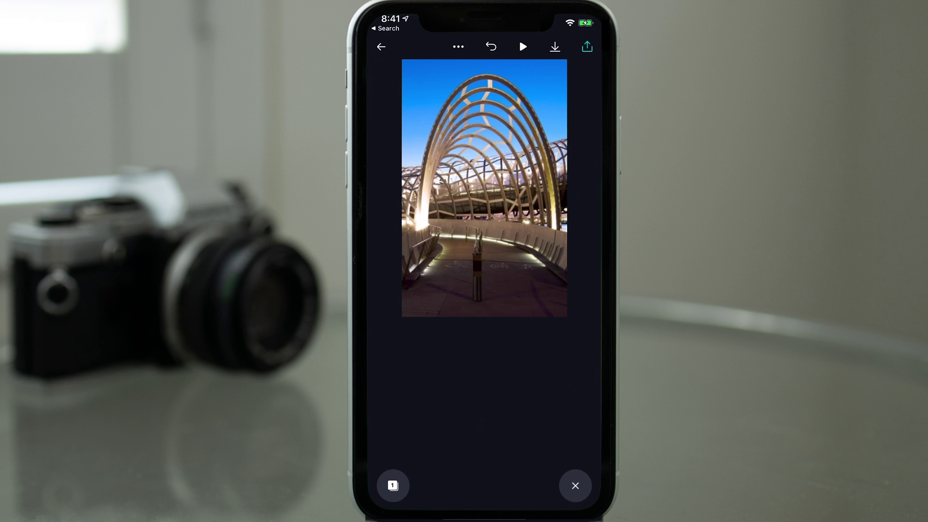
{"action": "left_click", "coordinate": [575, 485]}
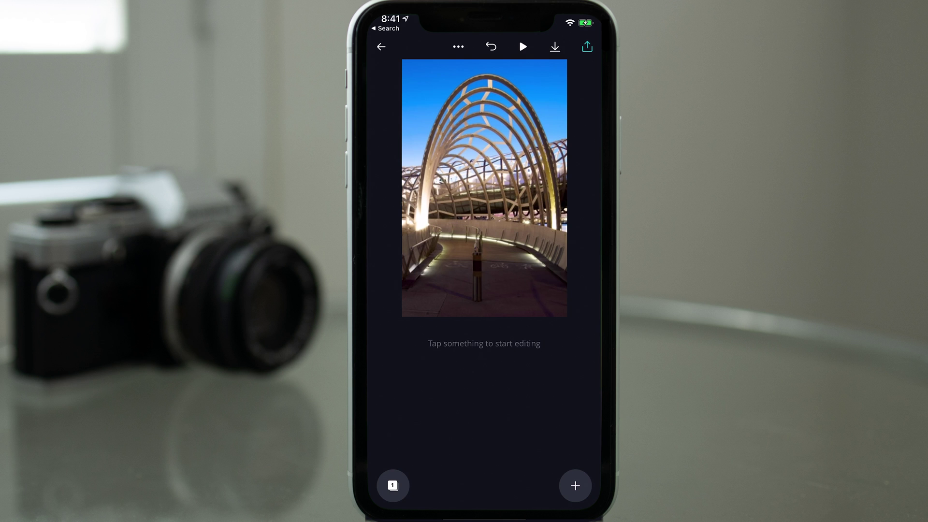